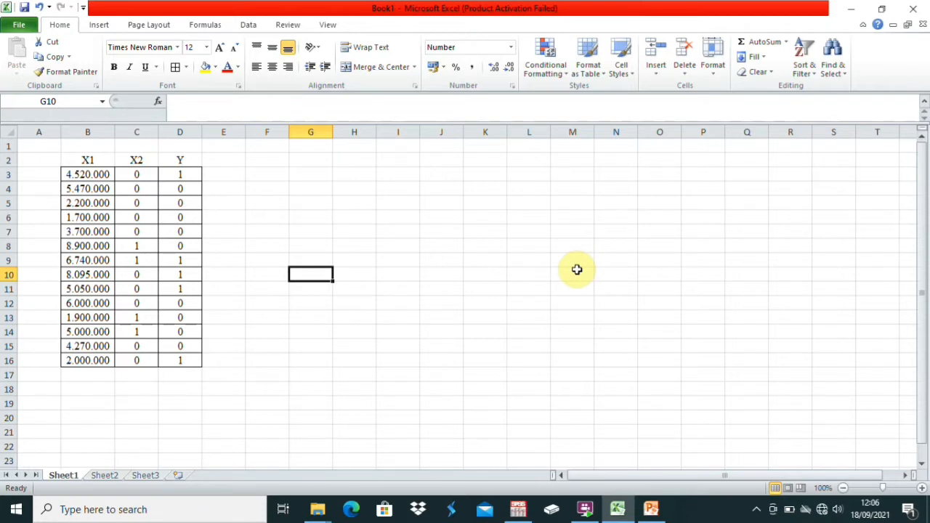
# - Switch to the SPSS Data Editor and define three variables named X1, X2 and Y
pyautogui.click(520, 509)
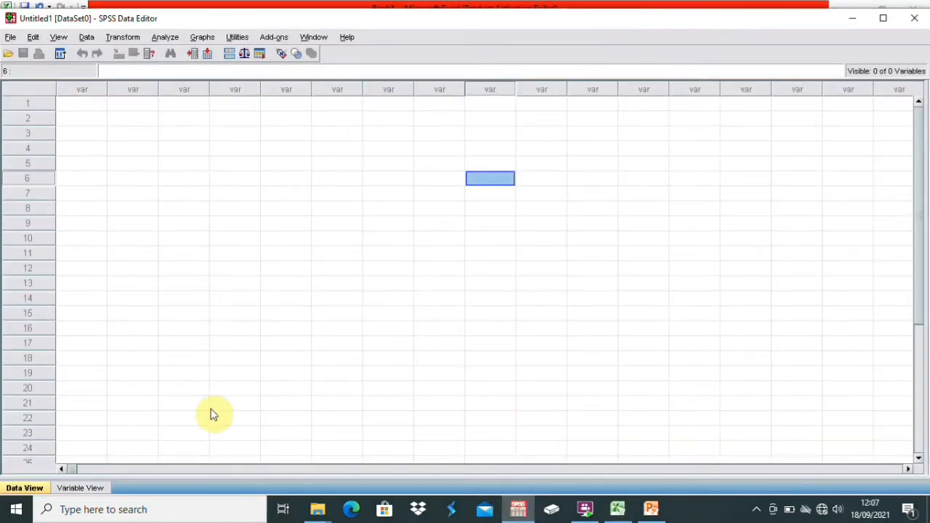
pyautogui.click(73, 488)
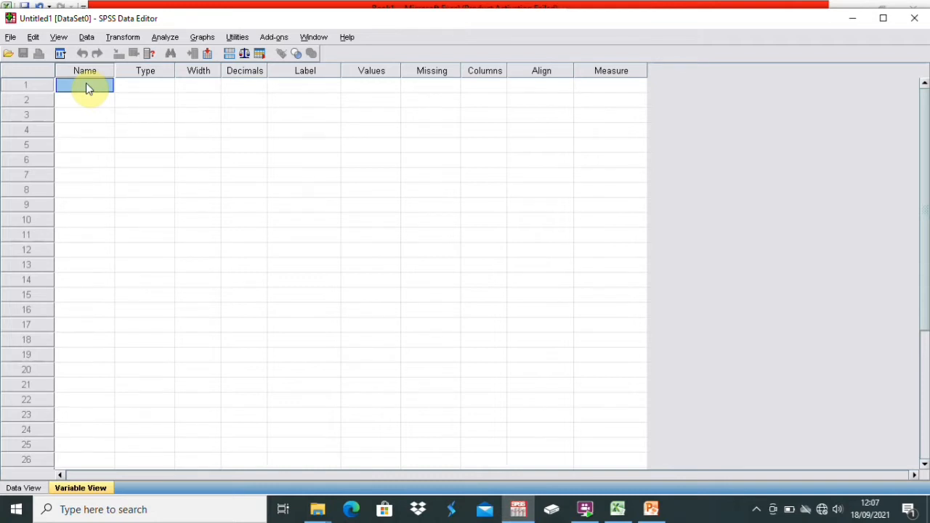
pyautogui.write('X1')
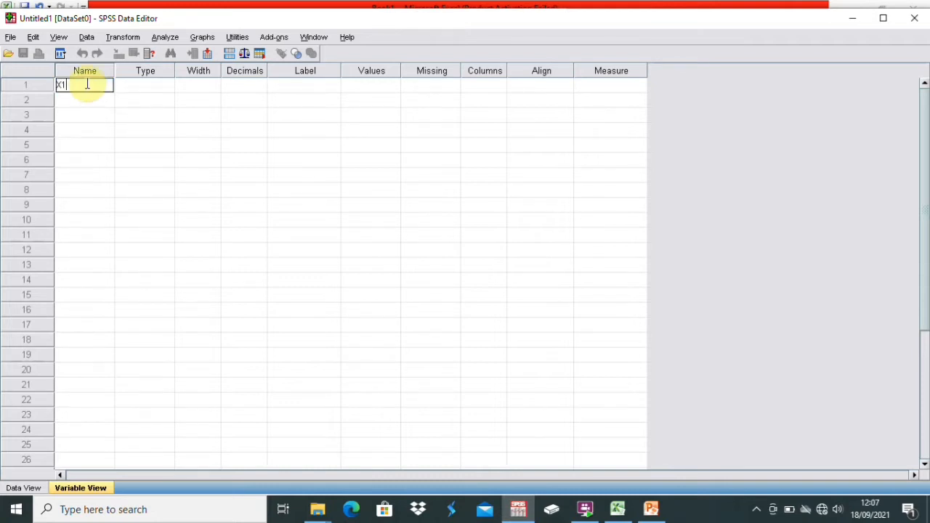
pyautogui.press('Return')
pyautogui.write('X2')
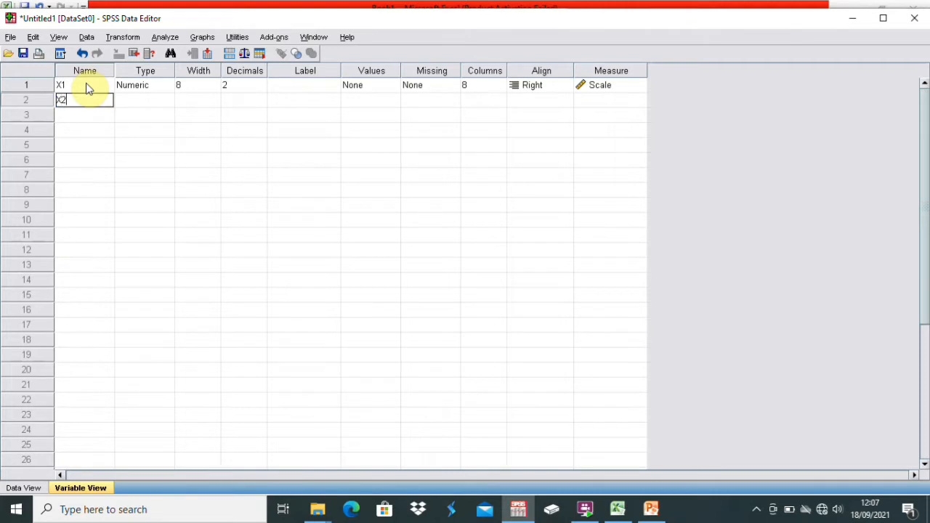
pyautogui.press('Return')
pyautogui.write('Y')
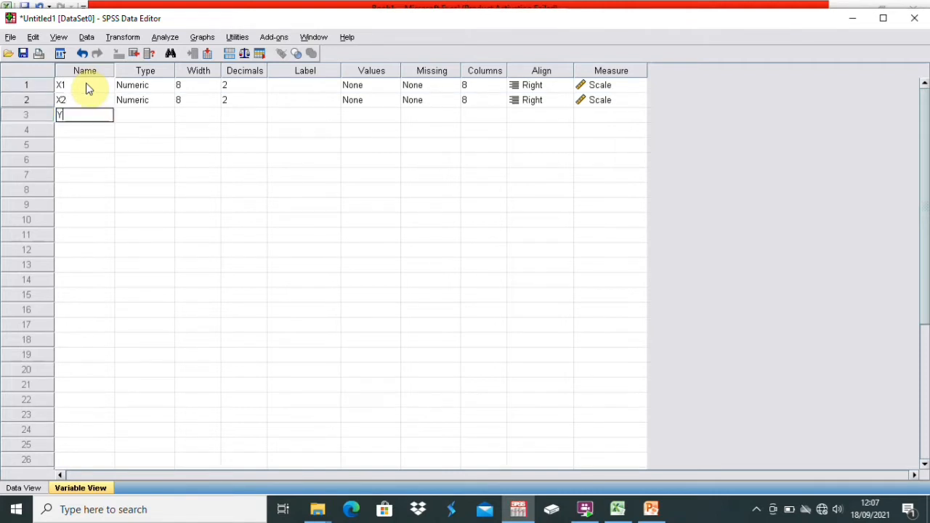
pyautogui.press('Return')
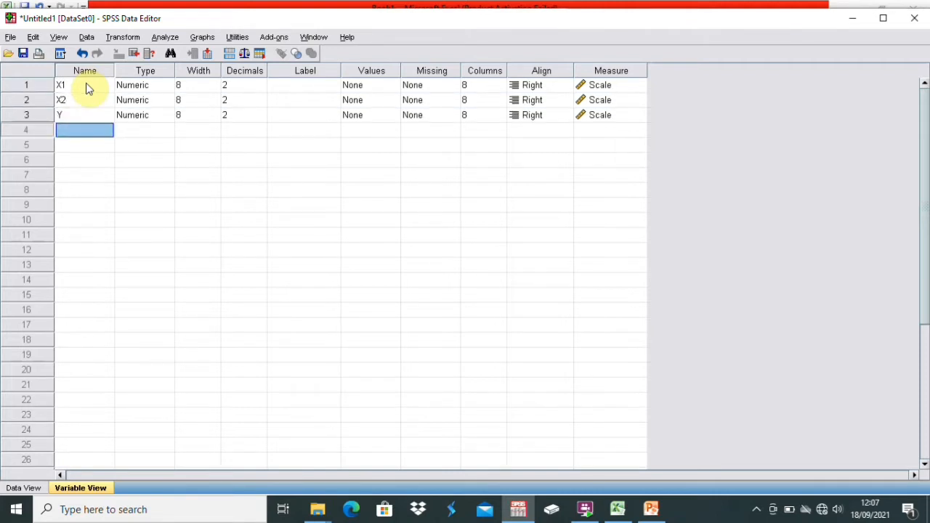
# - Label the variable X1 as "Sistem Pengendalian"
pyautogui.click(300, 85)
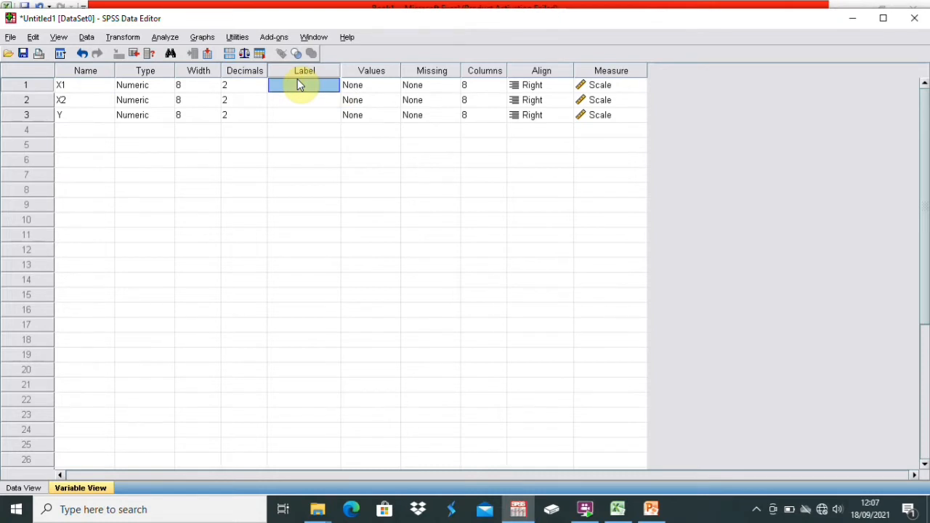
pyautogui.write('Sa')
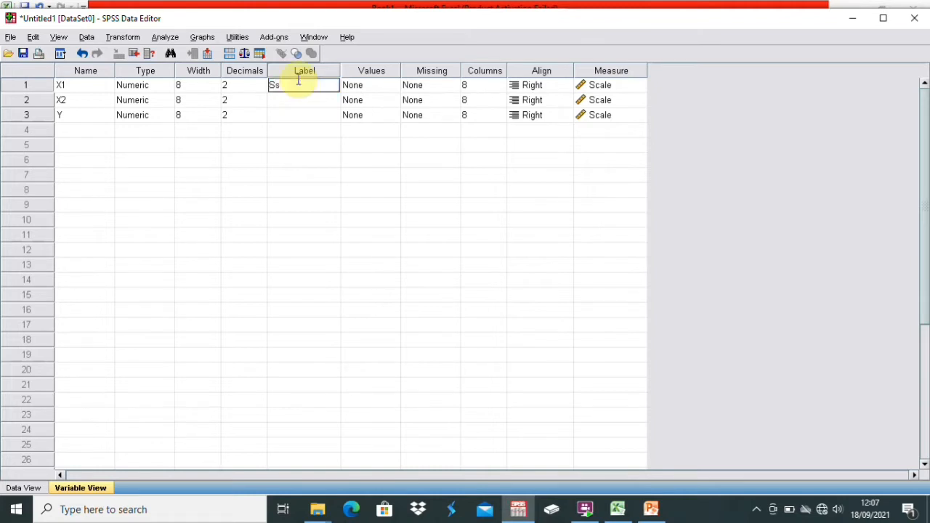
pyautogui.press('BackSpace')
pyautogui.write('isite')
pyautogui.press('BackSpace')
pyautogui.press('BackSpace')
pyautogui.press('BackSpace')
pyautogui.write('tem Pengendalian')
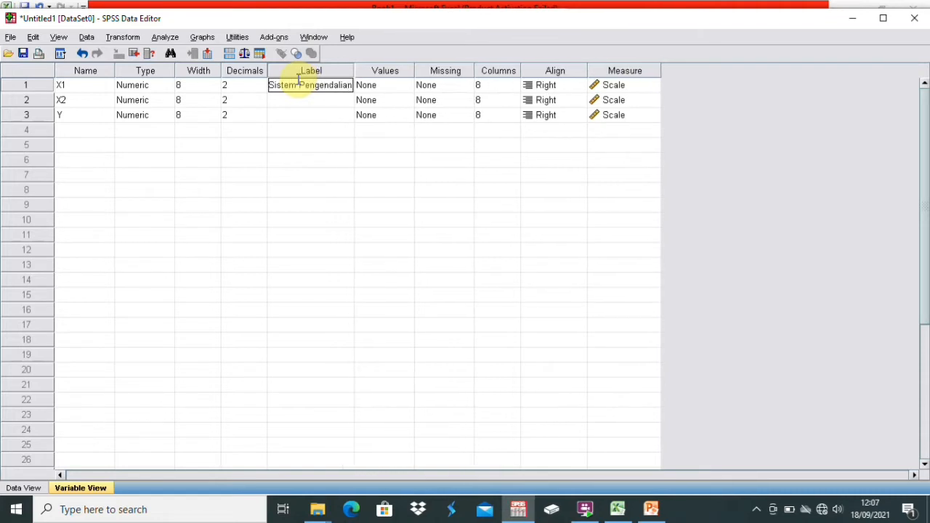
pyautogui.press('Return')
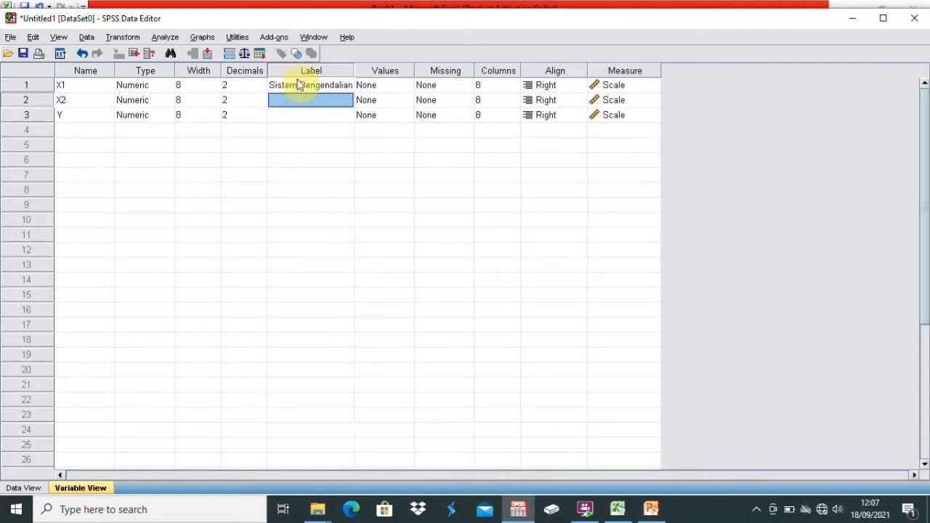
# - Label the variable X2 as "Manajemen"
pyautogui.write('Manajamene')
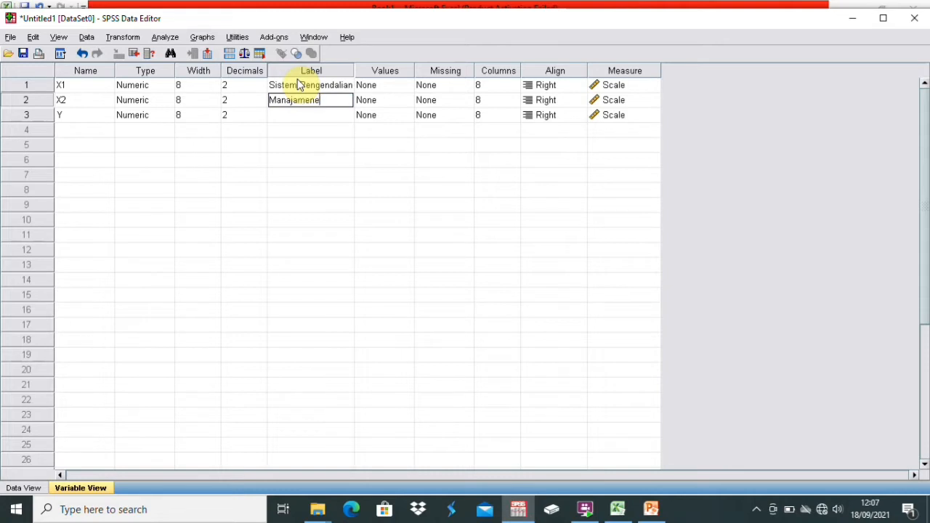
pyautogui.press('BackSpace')
pyautogui.press('BackSpace')
pyautogui.press('BackSpace')
pyautogui.press('BackSpace')
pyautogui.write('emen')
pyautogui.press('Return')
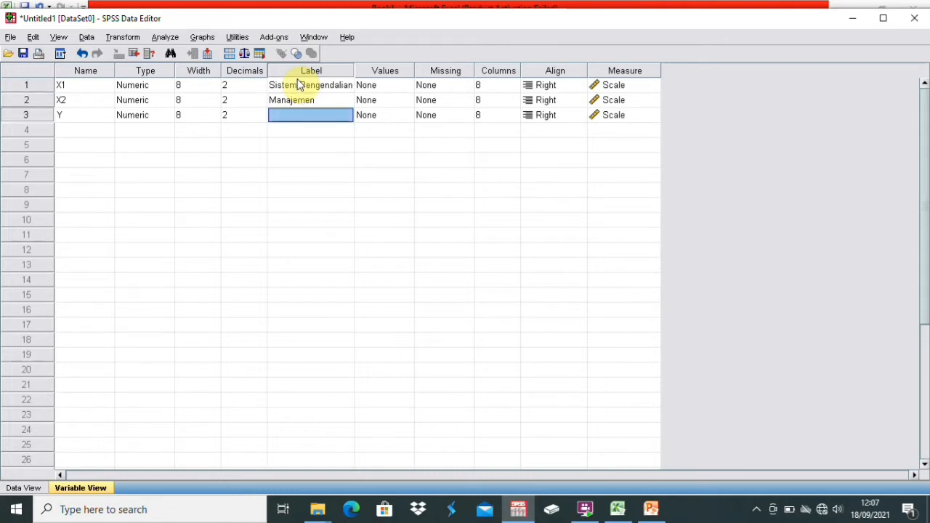
# - Label the variable Y as "Kualitas Manajemen"
pyautogui.write('Ku')
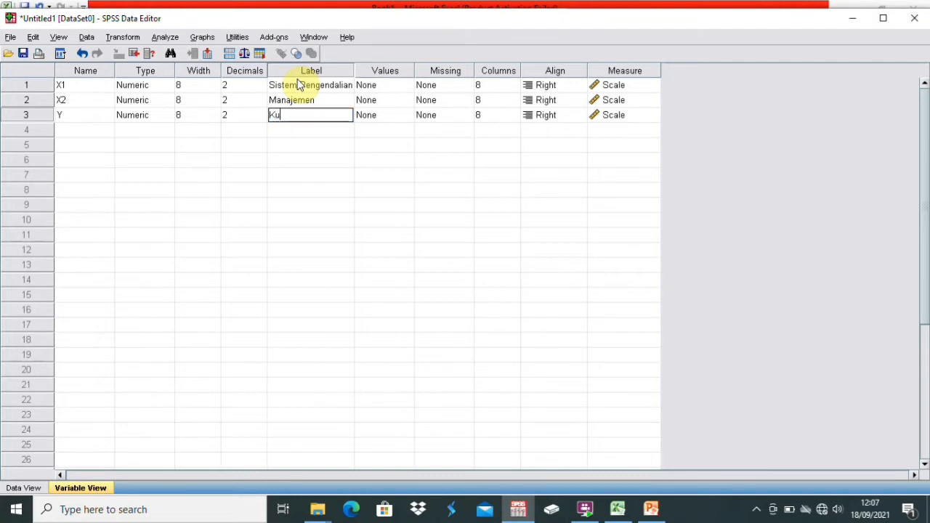
pyautogui.write('alitas Manajamen')
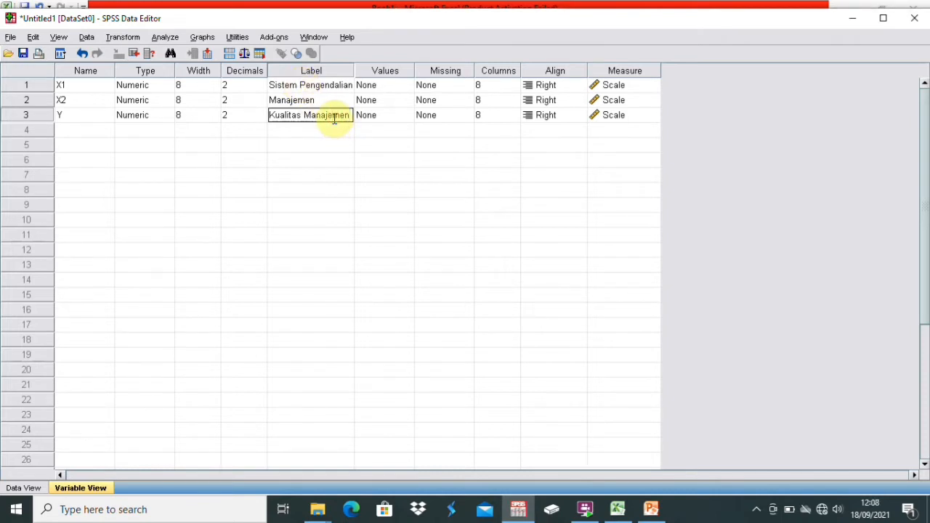
pyautogui.click(462, 115)
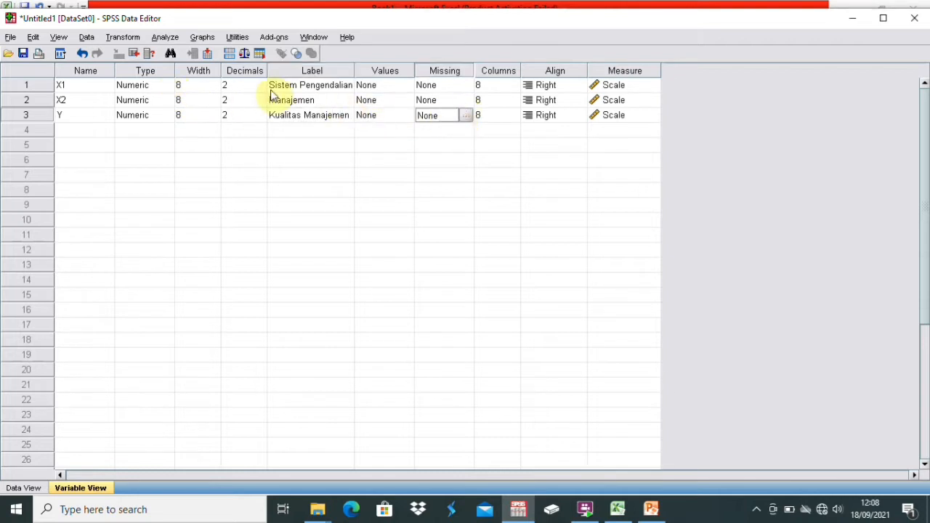
pyautogui.click(183, 86)
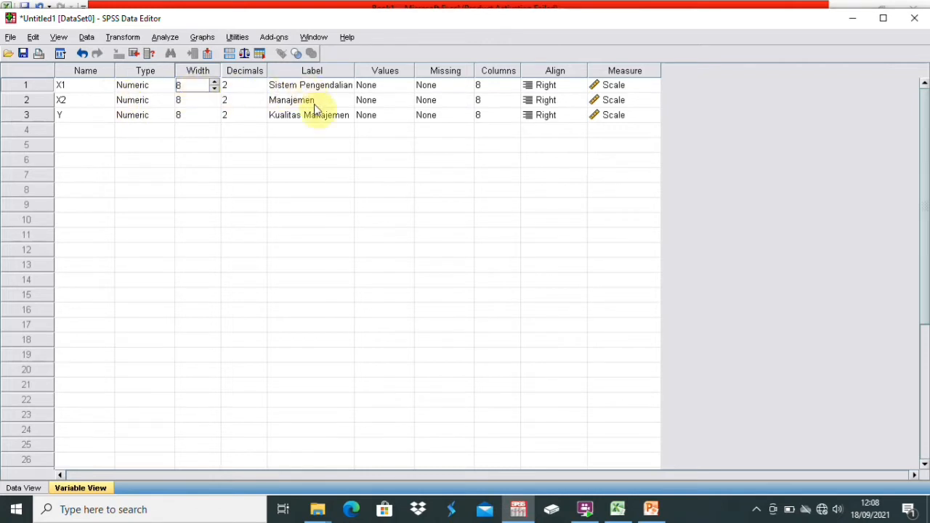
# - Switch to Excel and copy the X1, X2 and Y data values in B3:D16, without the headers
pyautogui.click(621, 508)
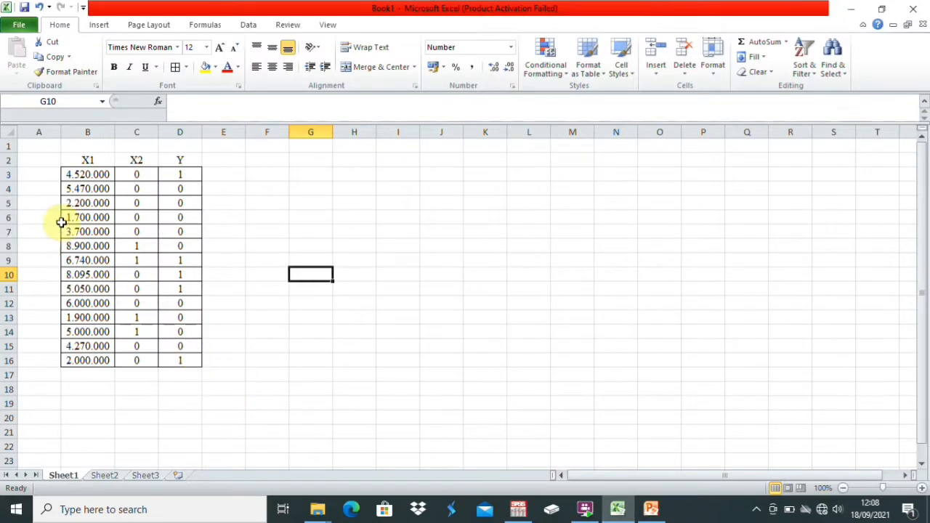
pyautogui.moveTo(81, 177); pyautogui.dragTo(177, 360)
pyautogui.rightClick(162, 192)
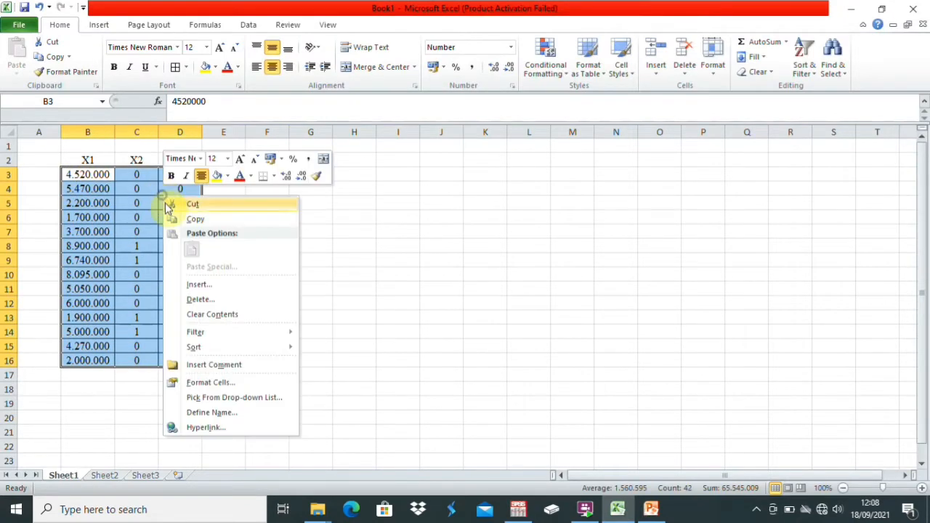
pyautogui.click(191, 216)
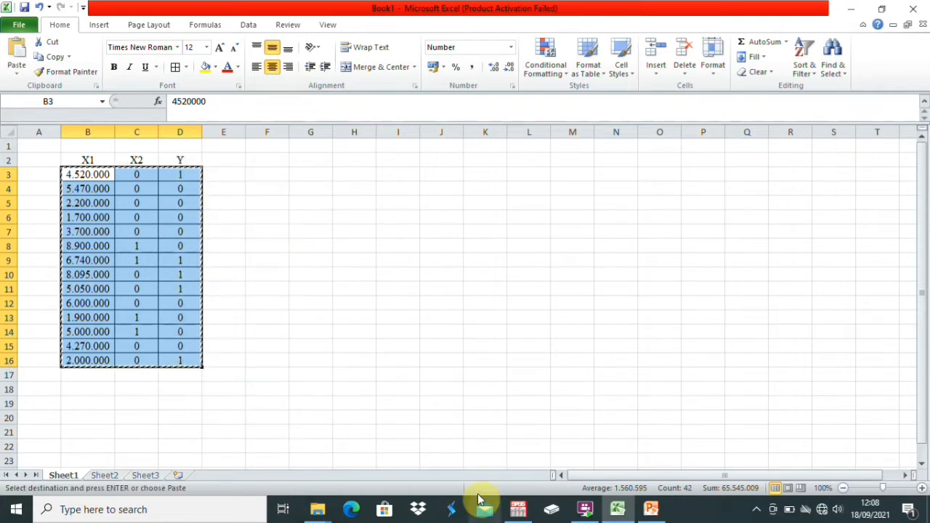
# - Switch back to SPSS and paste the copied values into the data grid from the first row of X1
pyautogui.click(518, 508)
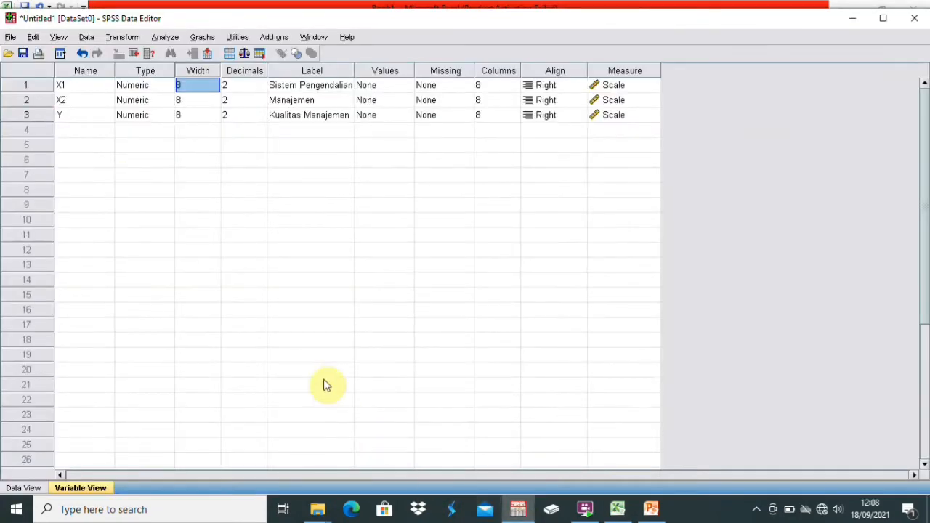
pyautogui.click(40, 494)
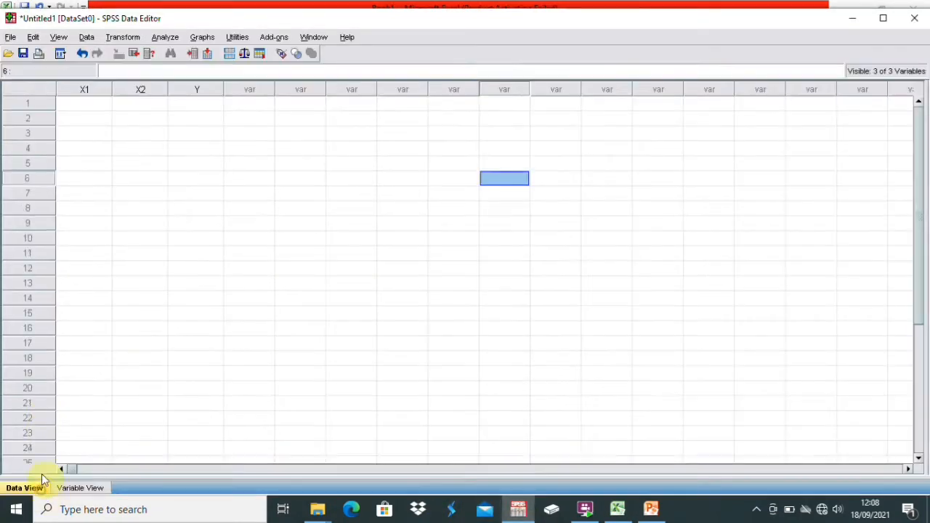
pyautogui.click(78, 102)
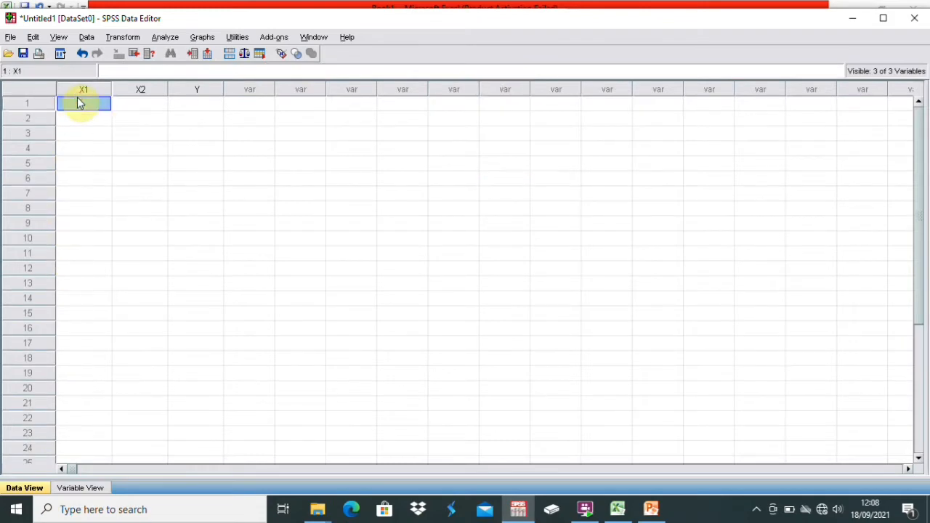
pyautogui.rightClick(78, 101)
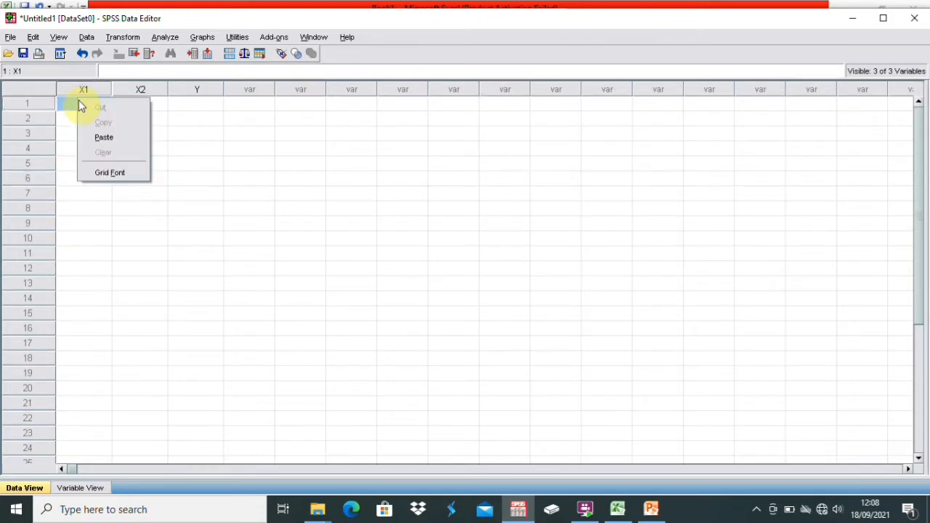
pyautogui.click(104, 137)
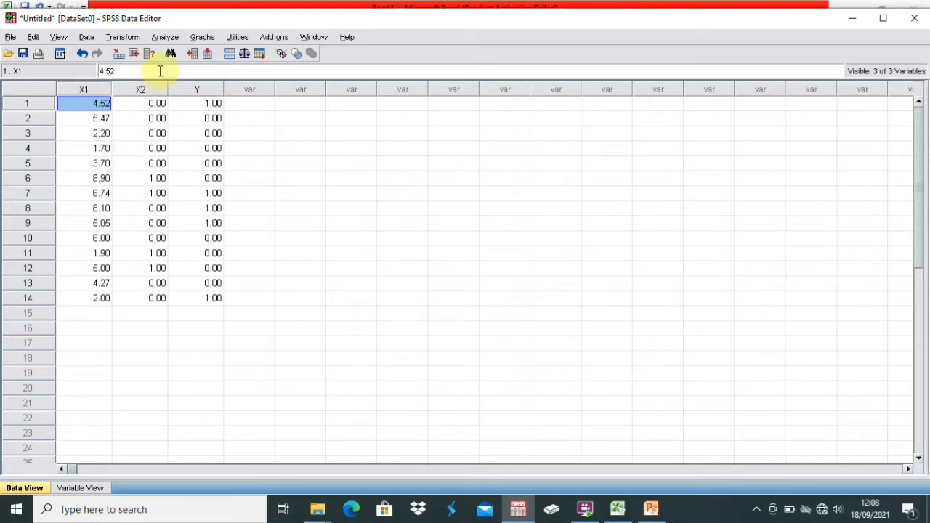
# - Start a Descriptives analysis with Sistem Pengendalian [X1], Manajemen [X2] and Kualitas Manajemen [Y] as its variables
pyautogui.click(165, 39)
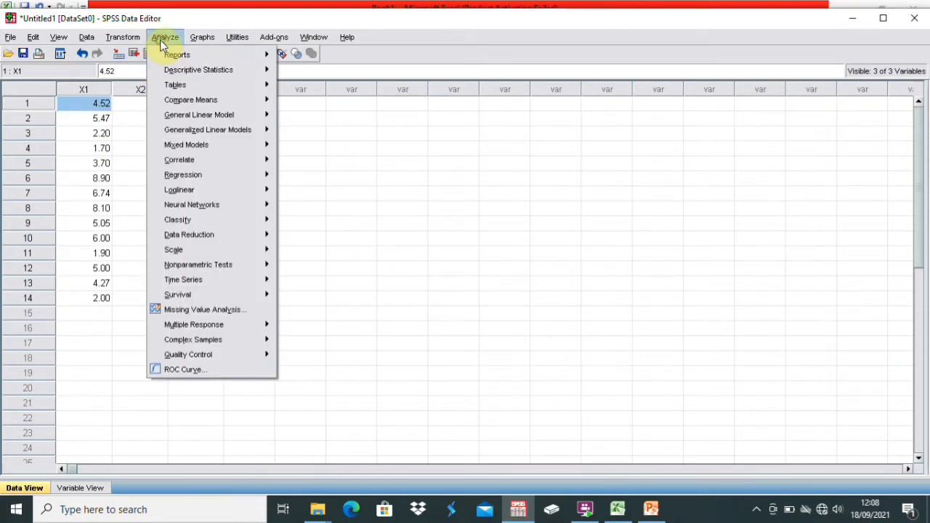
pyautogui.moveTo(172, 70)
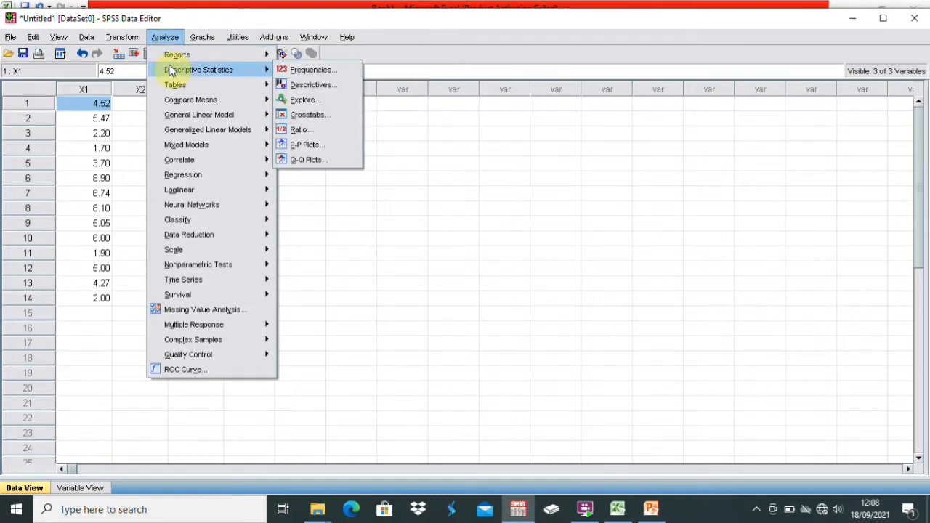
pyautogui.click(299, 86)
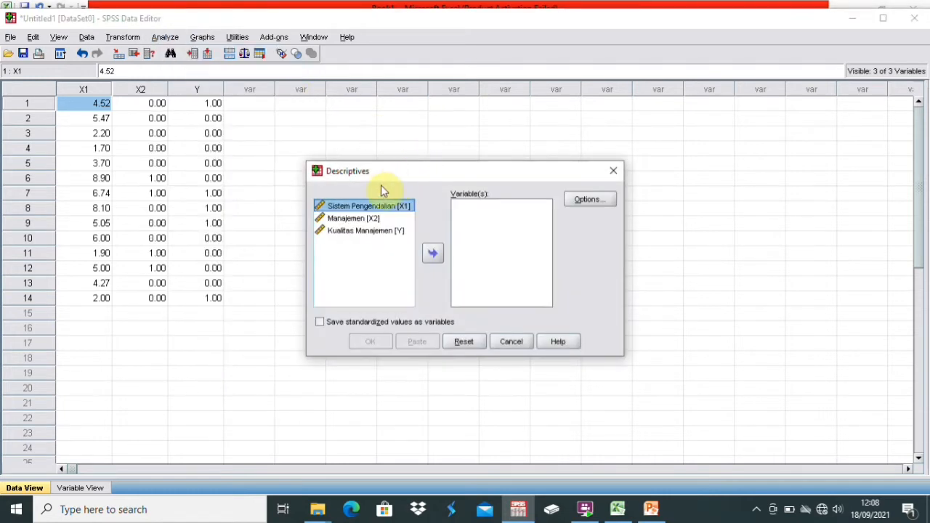
pyautogui.moveTo(380, 169); pyautogui.dragTo(379, 128)
pyautogui.click(356, 166)
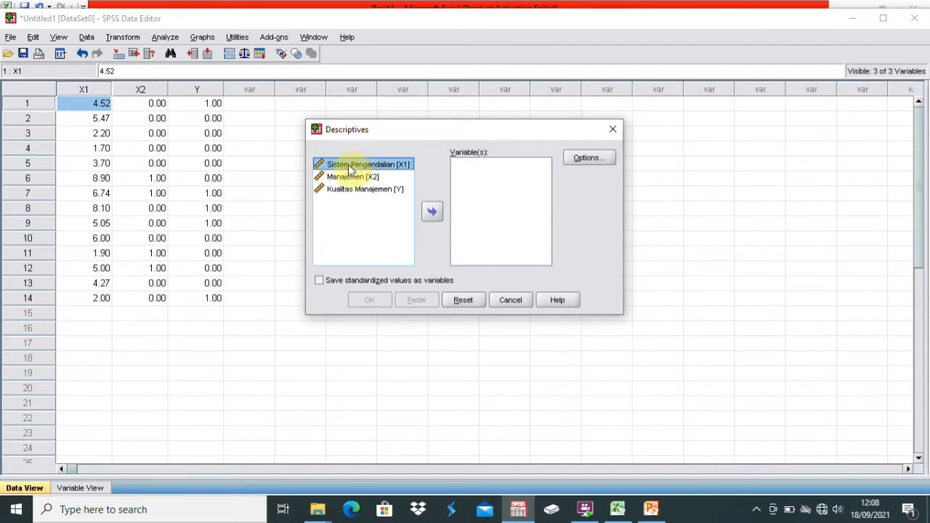
pyautogui.hotkey('shift', 'Down')
pyautogui.hotkey('shift', 'Down')
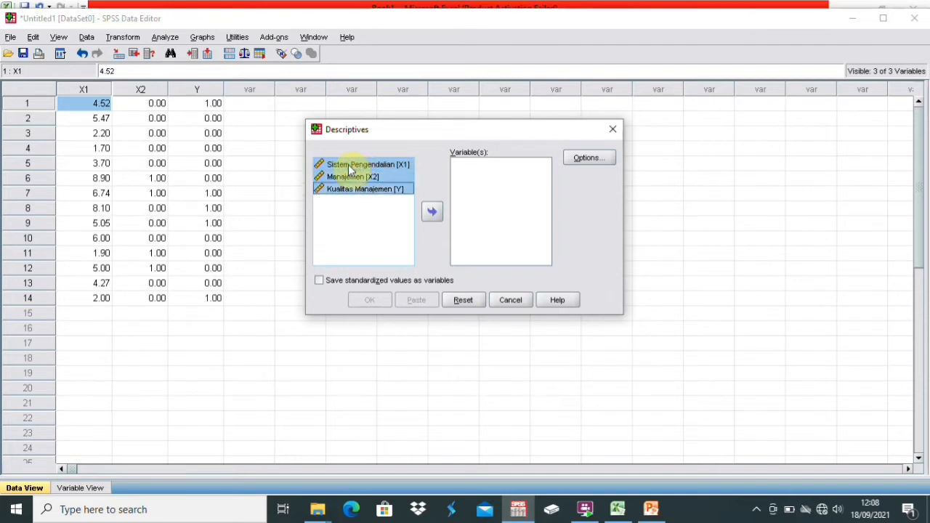
pyautogui.click(431, 212)
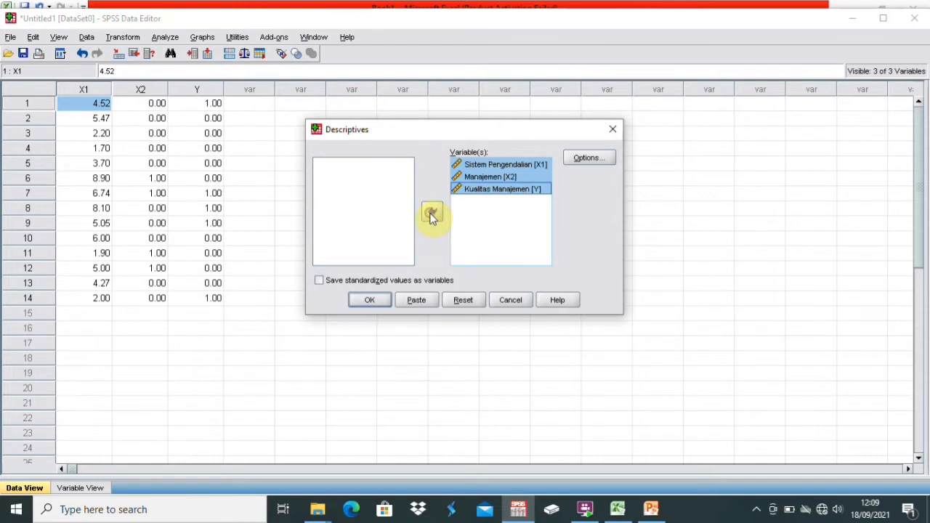
# - Accept mean, standard deviation, minimum and maximum as the statistics, ordered by variable list, and run the Descriptives analysis
pyautogui.click(578, 158)
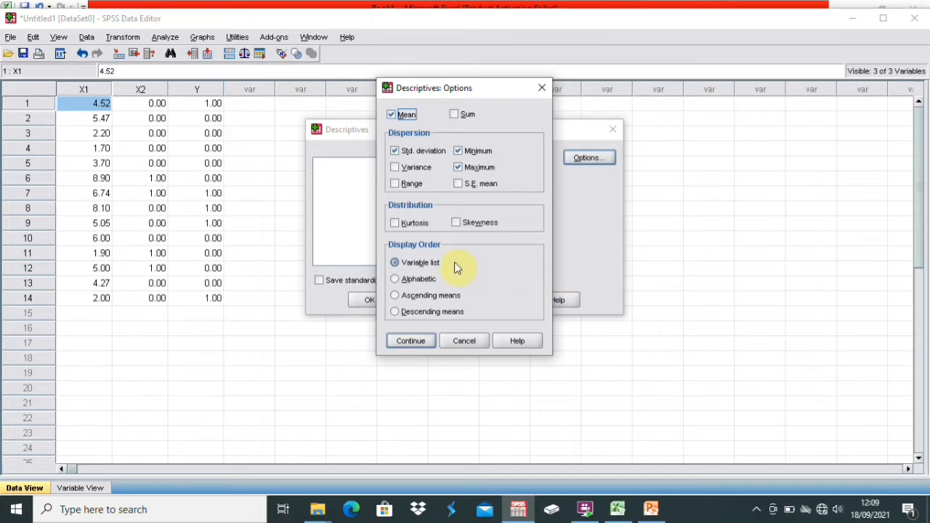
pyautogui.click(411, 341)
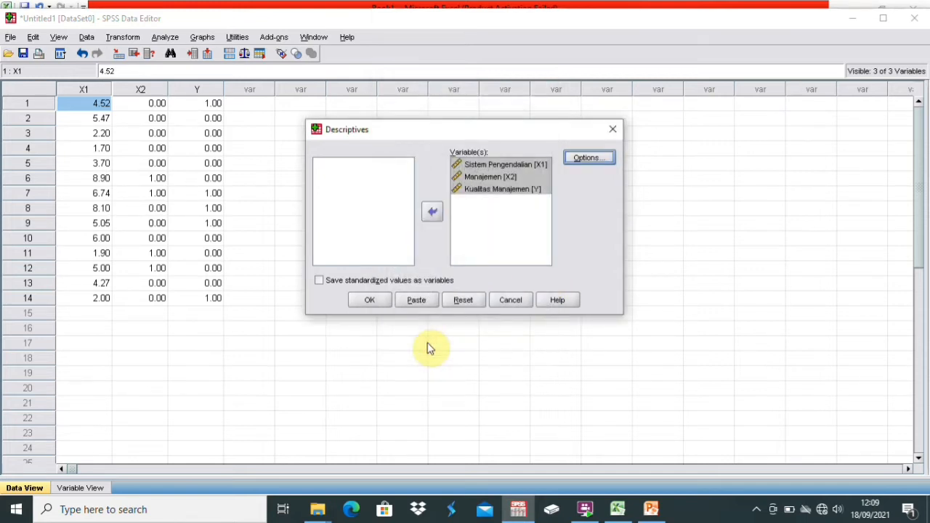
pyautogui.click(368, 301)
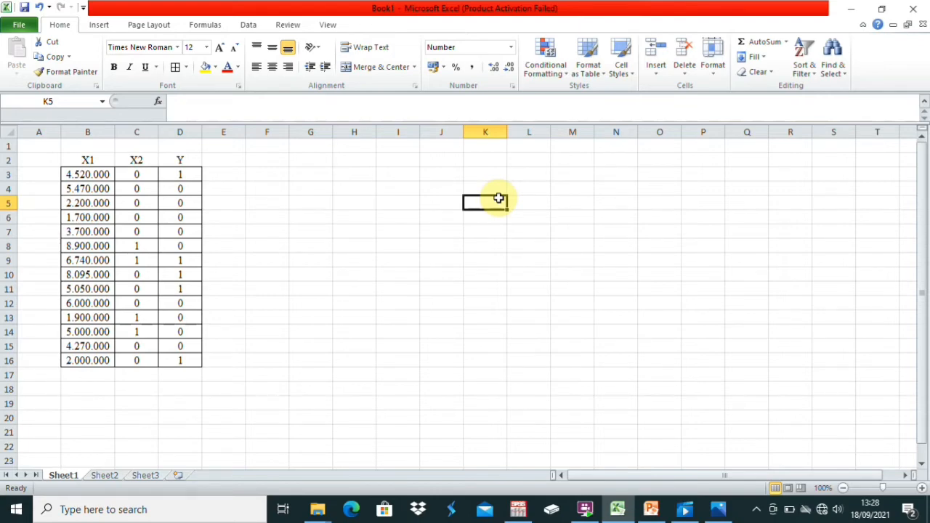
# - Switch to SPSS and define three variables named X1, X2 and Y in the empty dataset
pyautogui.click(527, 512)
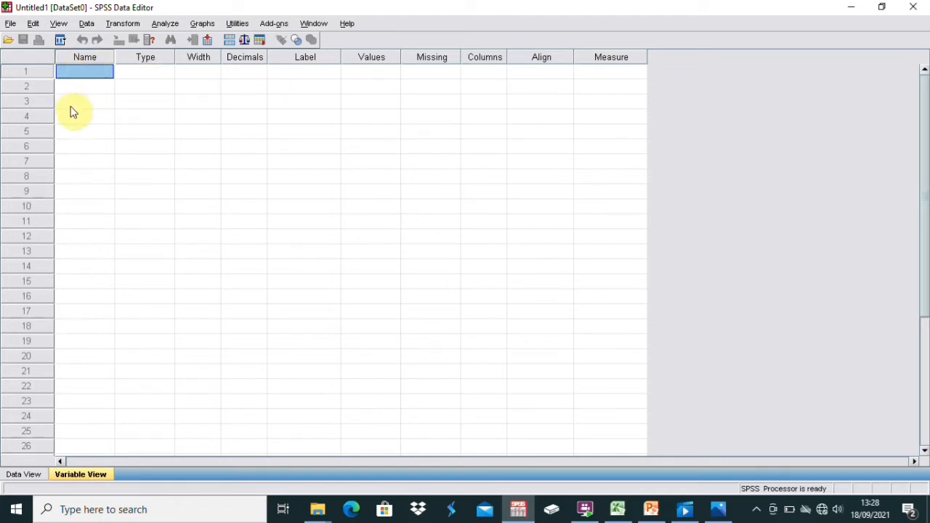
pyautogui.write('X1')
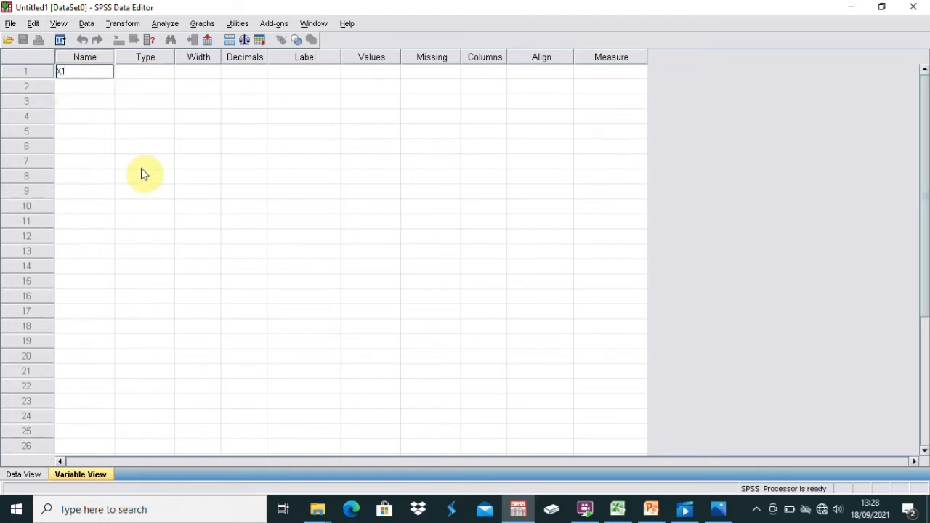
pyautogui.press('Return')
pyautogui.write('X2')
pyautogui.press('Return')
pyautogui.write('Y')
pyautogui.press('Return')
# - Label X1 as Pengendalian, X2 as Manajemen and Y as Kualitas Manajemen
pyautogui.click(324, 75)
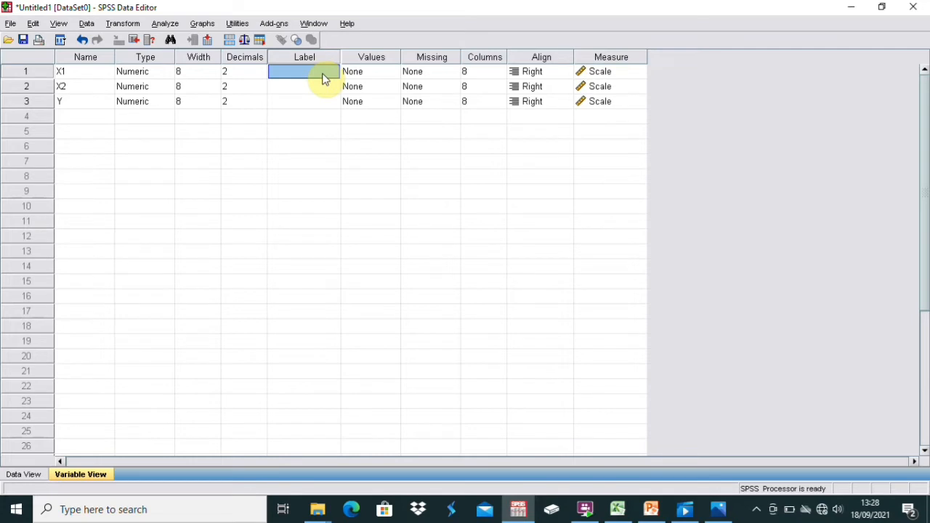
pyautogui.write('Pen')
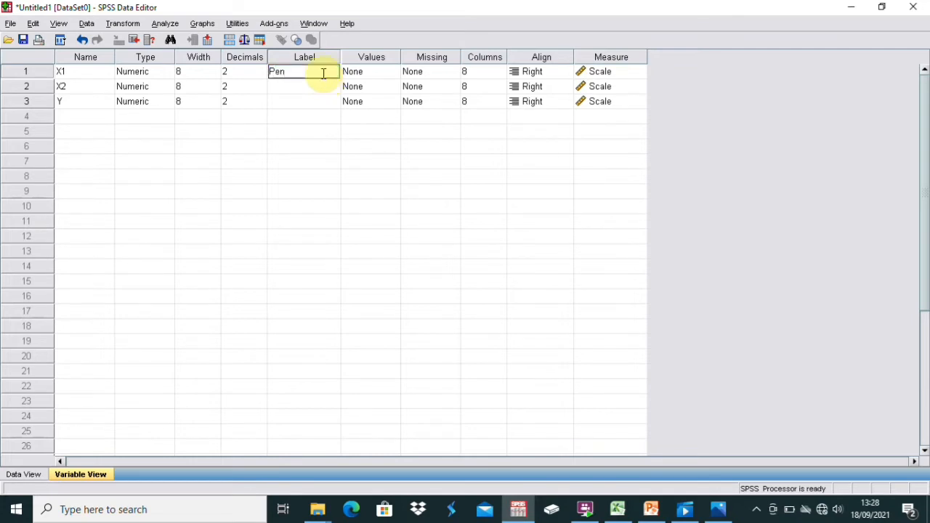
pyautogui.write('gendalian')
pyautogui.press('Return')
pyautogui.write('Manajemen')
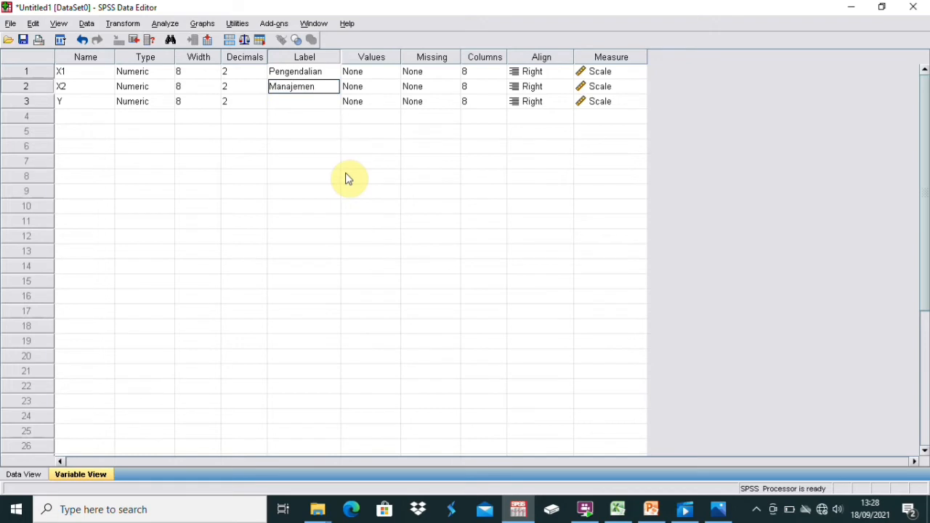
pyautogui.press('Return')
pyautogui.write('Kualitas')
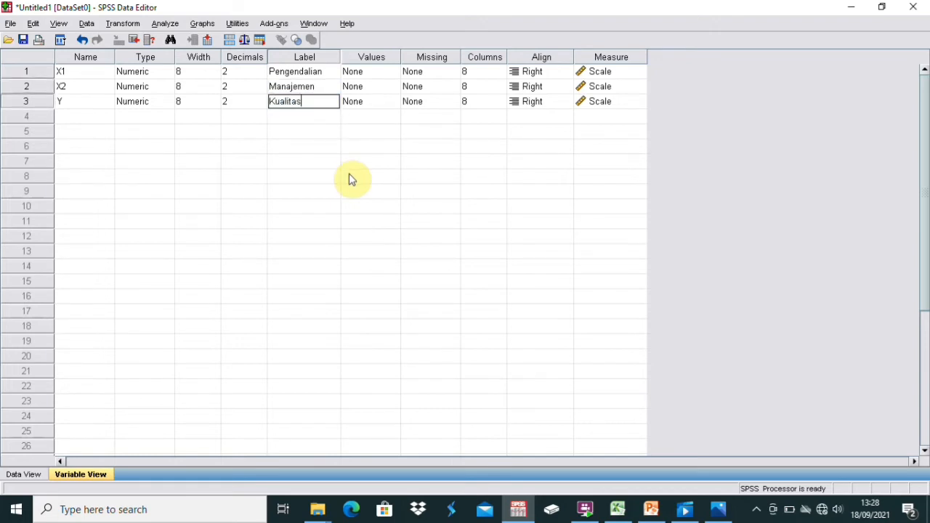
pyautogui.write(' Manajamen')
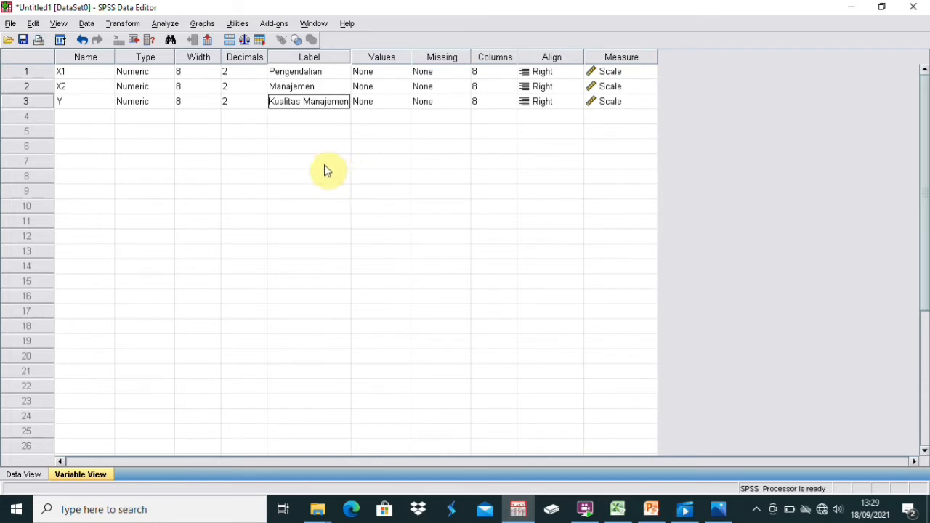
# - Switch to Excel and copy the X1, X2 and Y values in B3:D16, leaving out the headers
pyautogui.click(619, 507)
pyautogui.click(93, 178)
pyautogui.moveTo(95, 182); pyautogui.dragTo(197, 359)
pyautogui.rightClick(166, 301)
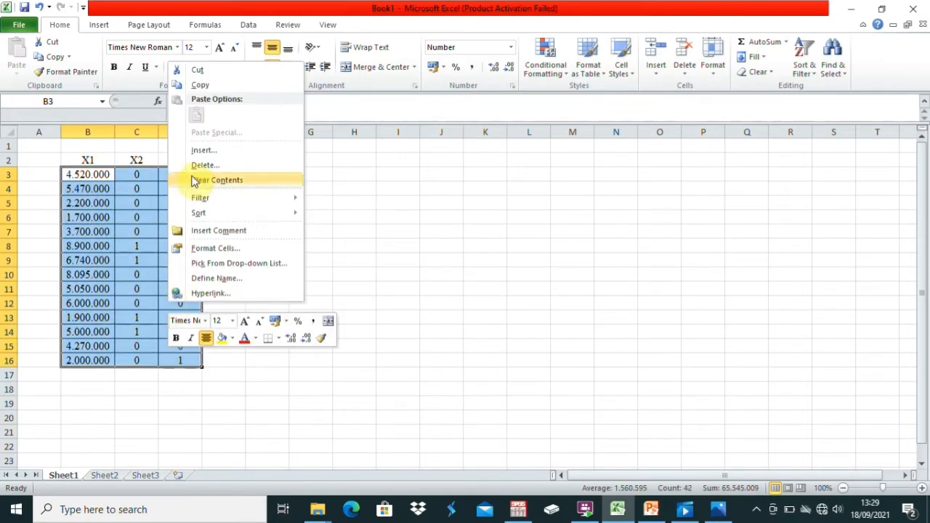
pyautogui.click(196, 84)
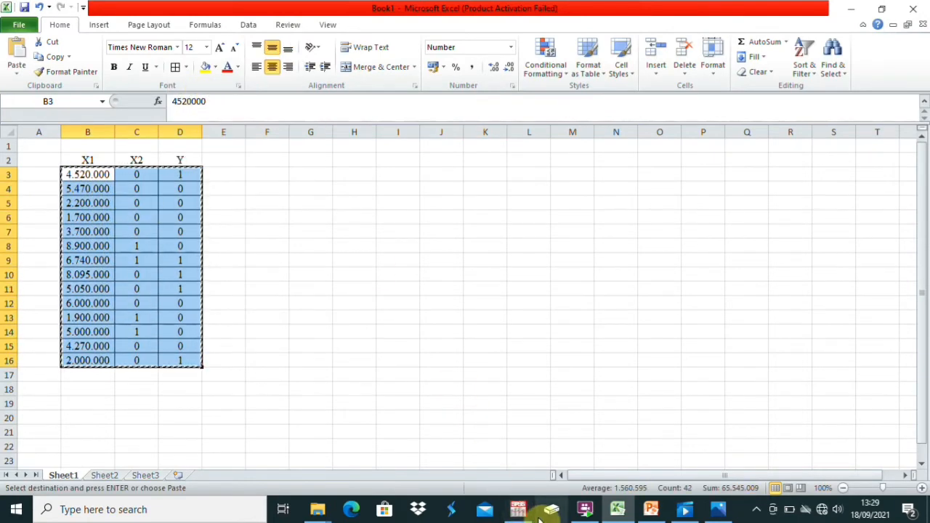
# - Return to SPSS and paste the copied values into the data grid, starting at the first X1 cell
pyautogui.click(518, 508)
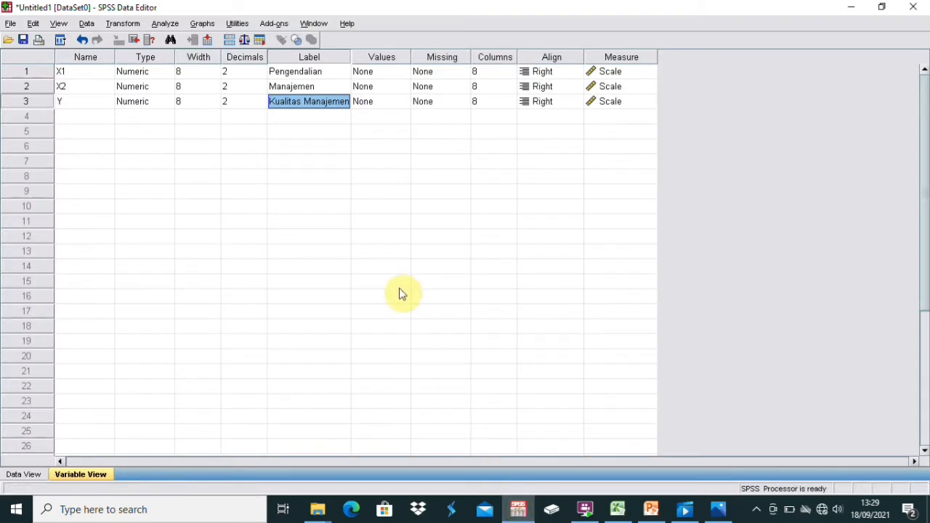
pyautogui.click(33, 474)
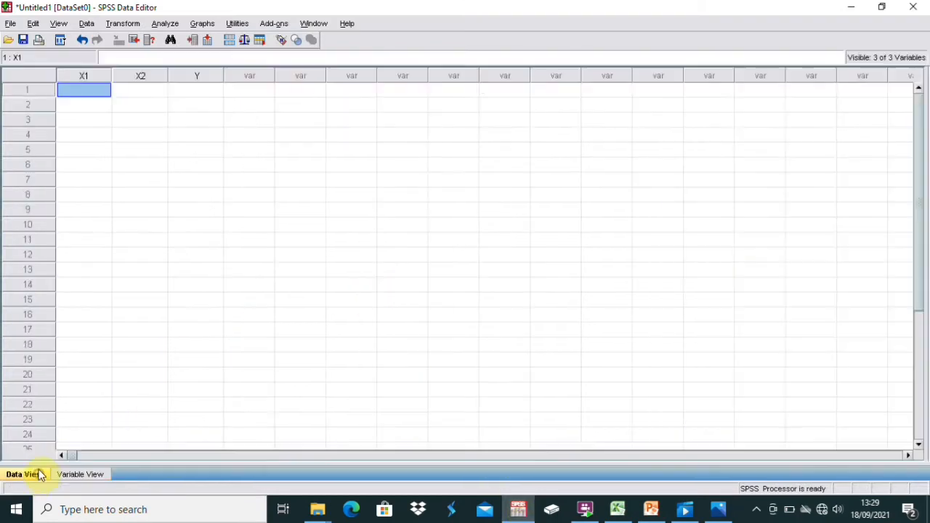
pyautogui.rightClick(74, 95)
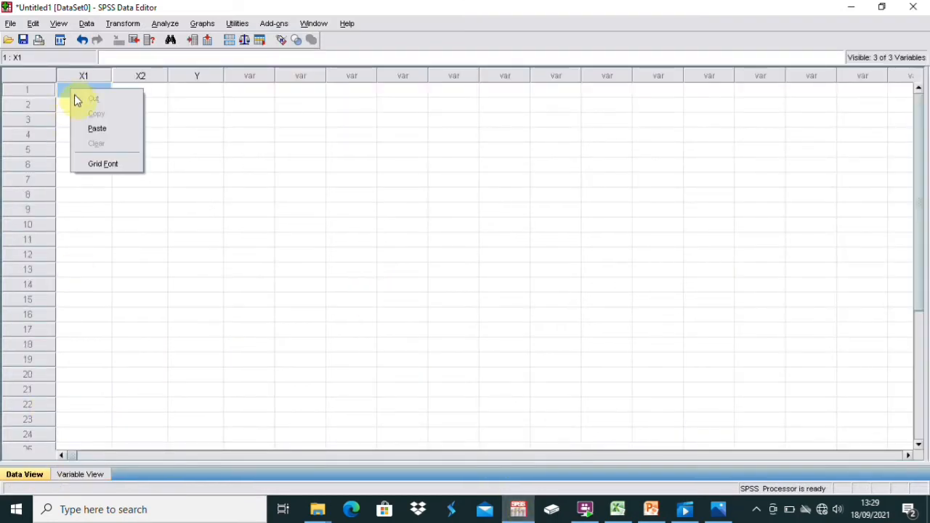
pyautogui.click(98, 129)
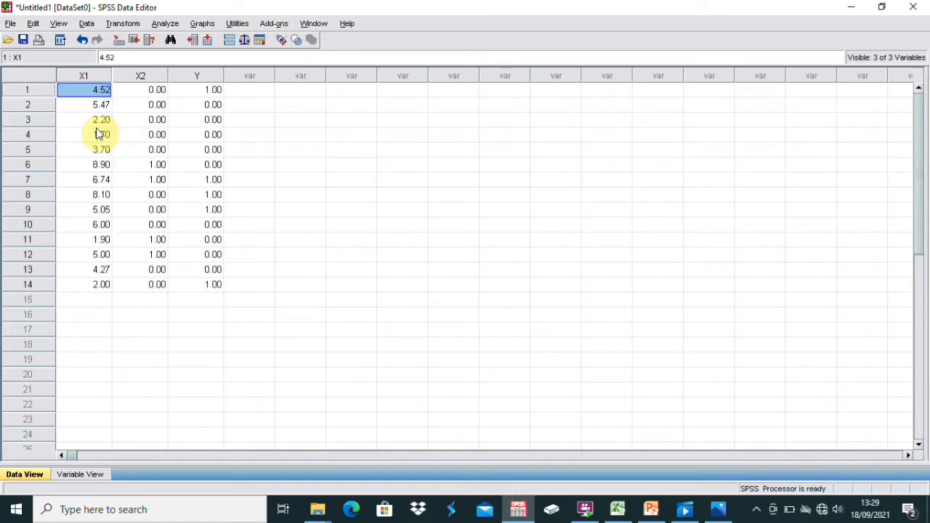
# - Start an Explore analysis with Pengendalian [X1] and Manajemen [X2] as dependents and Kualitas Manajemen [Y] as the factor
pyautogui.click(161, 28)
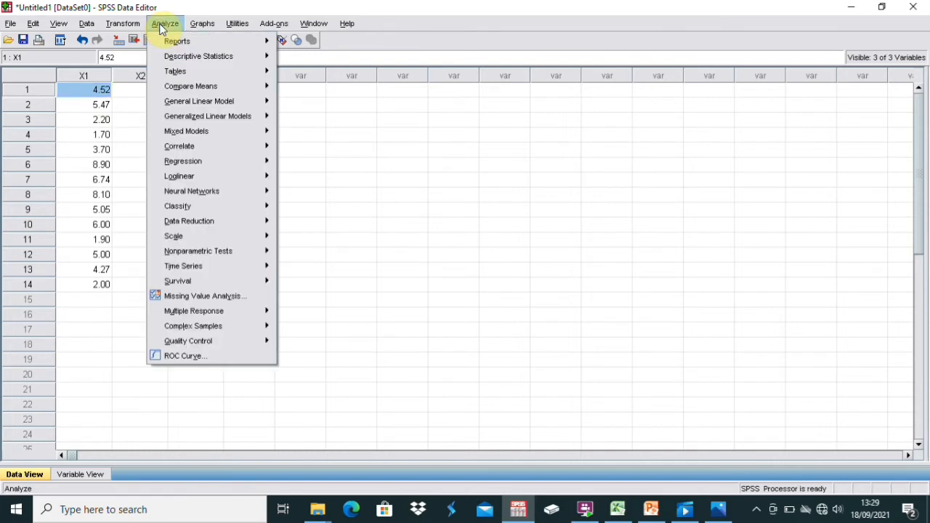
pyautogui.moveTo(208, 60)
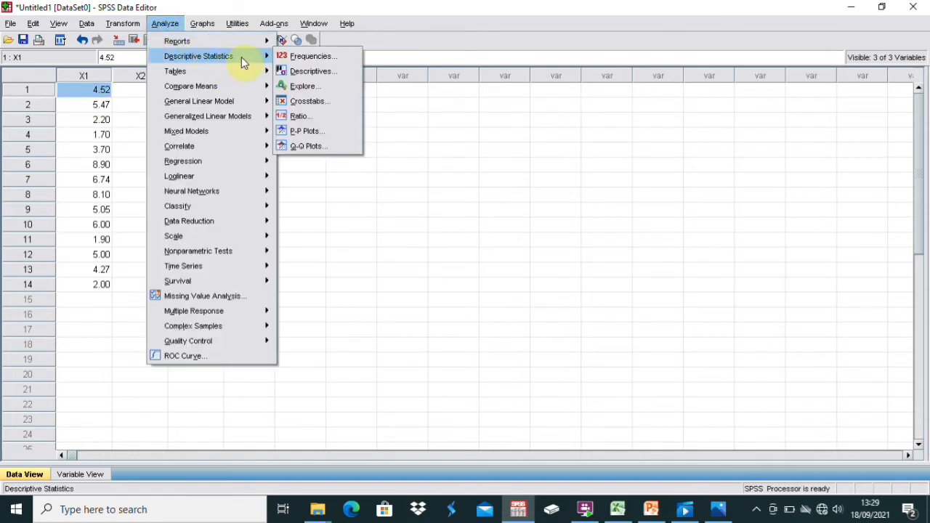
pyautogui.click(323, 91)
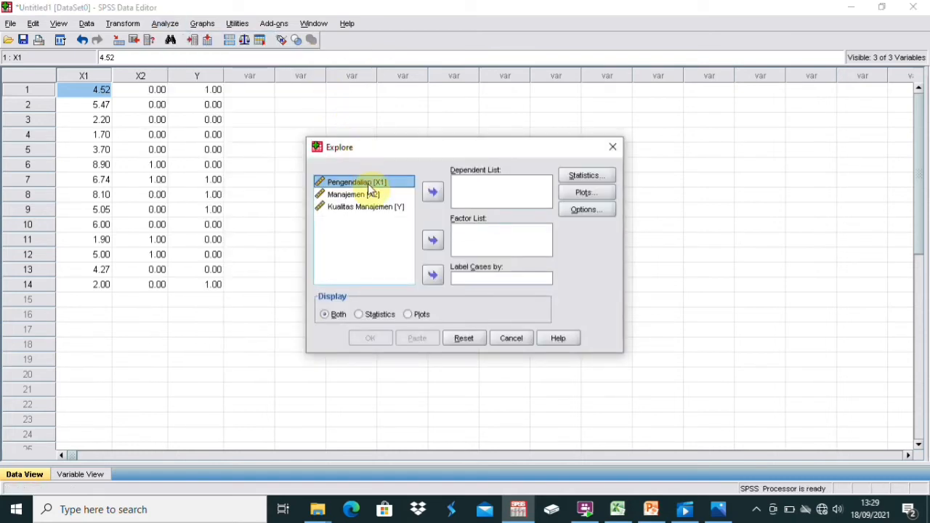
pyautogui.hotkey('shift', 'Down')
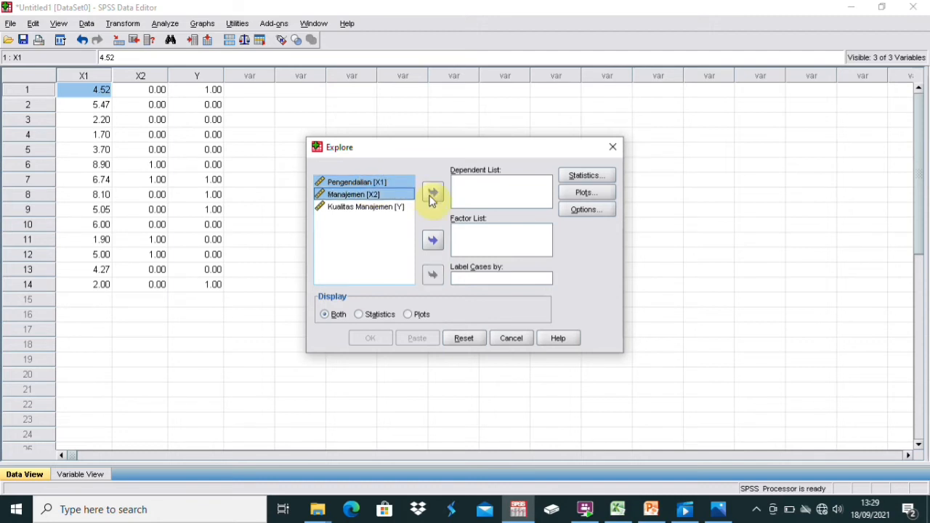
pyautogui.click(432, 193)
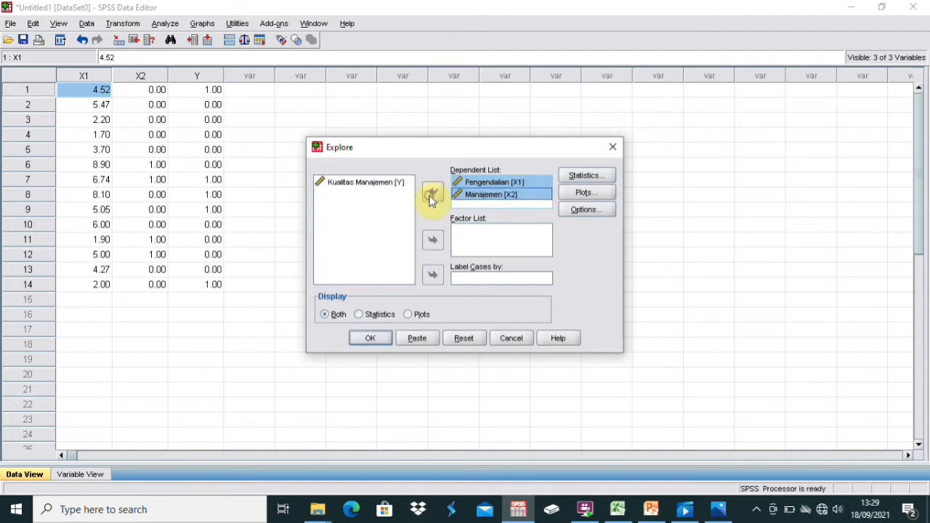
pyautogui.click(385, 187)
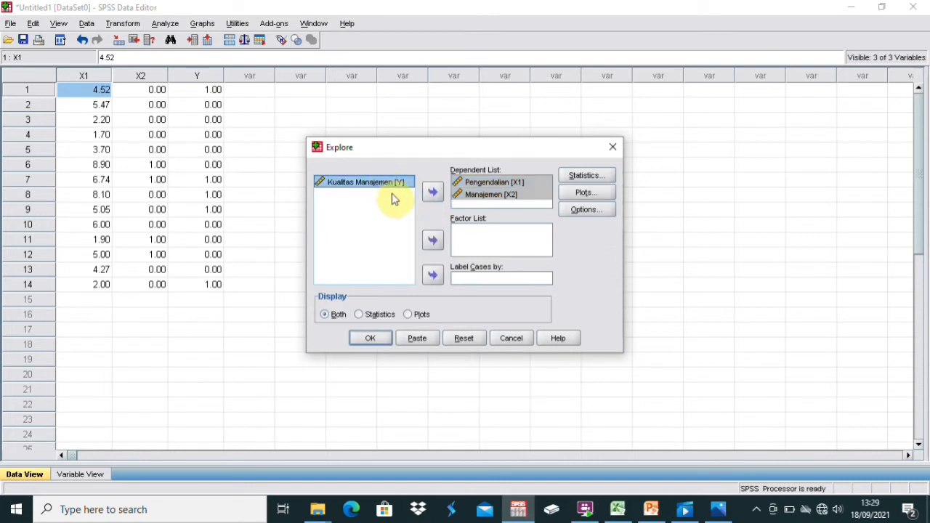
pyautogui.click(433, 241)
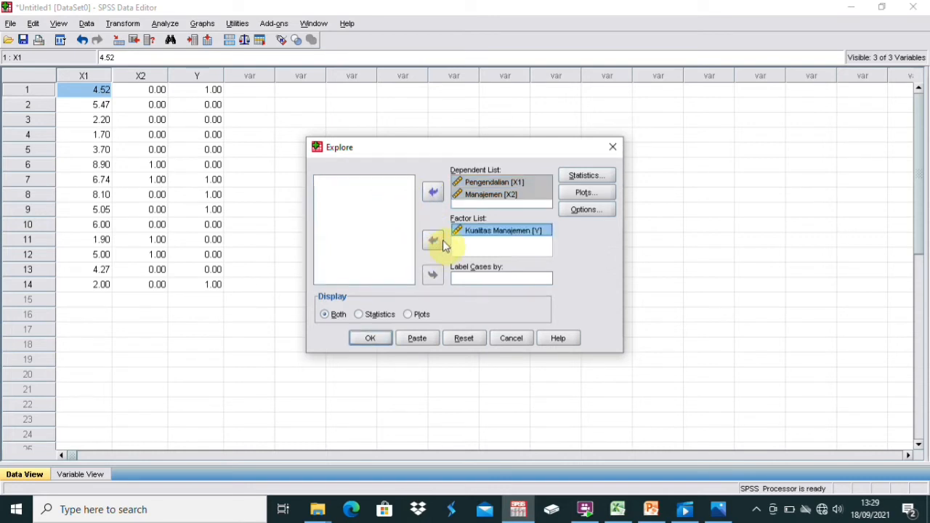
# - Keep Descriptives with a 95% confidence interval, add normality plots with tests, and run the Explore analysis
pyautogui.click(585, 175)
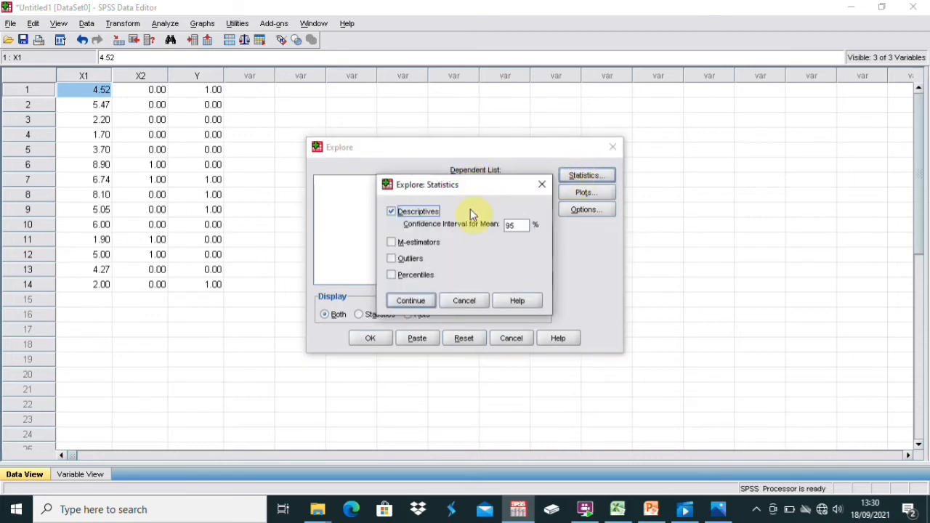
pyautogui.click(413, 302)
pyautogui.click(583, 194)
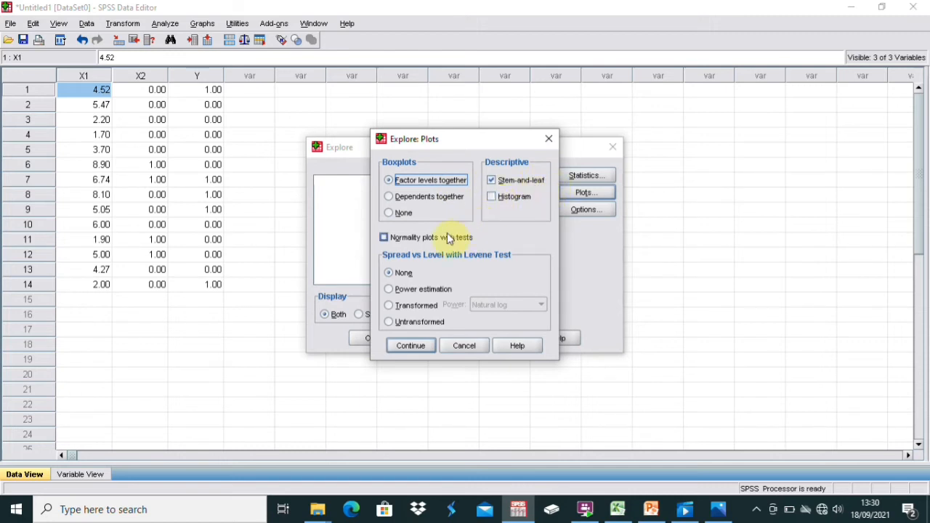
pyautogui.click(387, 239)
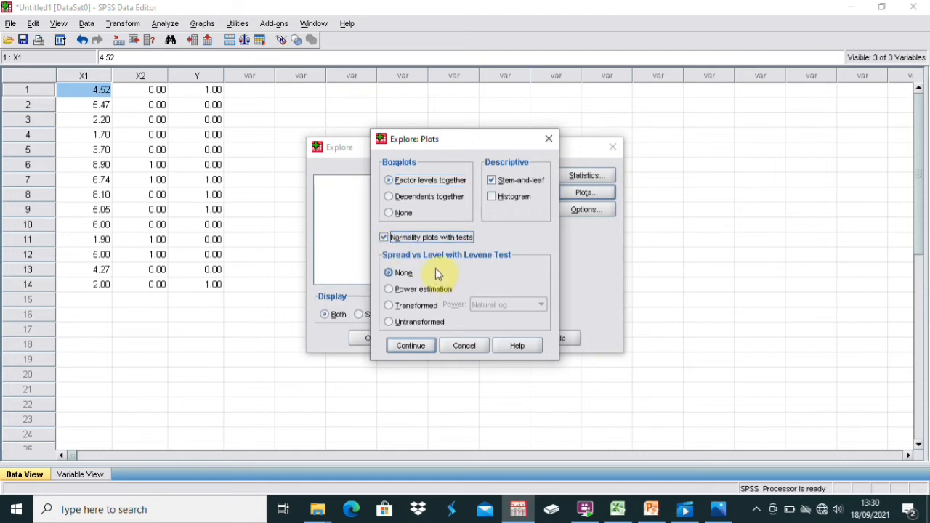
pyautogui.click(410, 347)
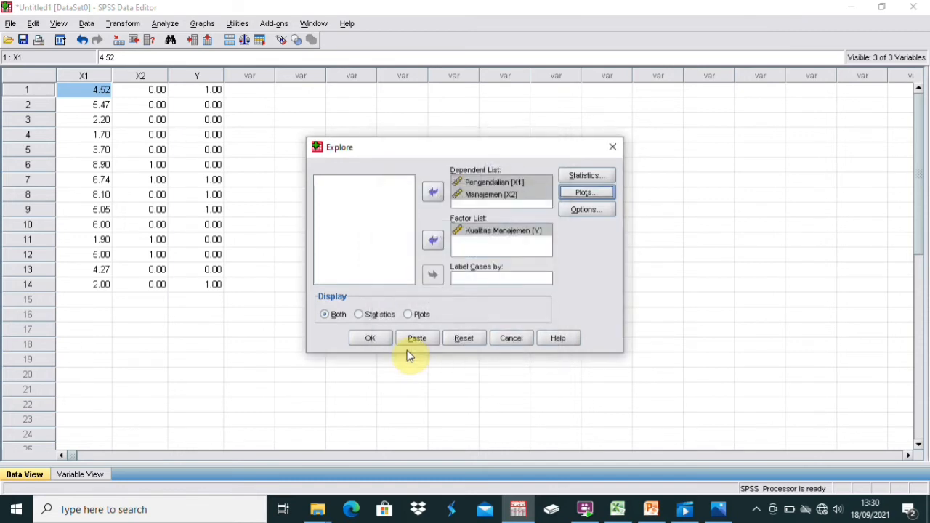
pyautogui.click(370, 339)
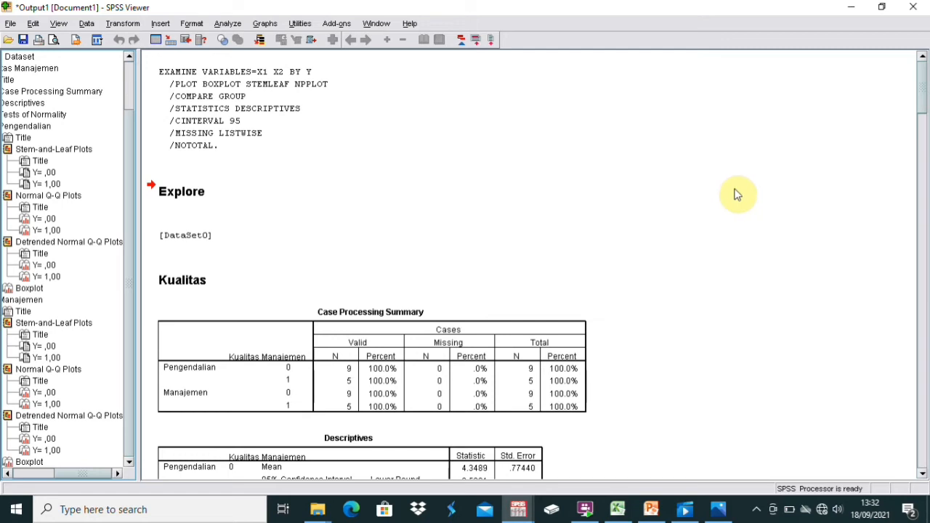
# - Examine the Explore output's Descriptives table for Pengendalian and Manajemen at each level of Kualitas Manajemen
pyautogui.scroll(-5, 737, 194)
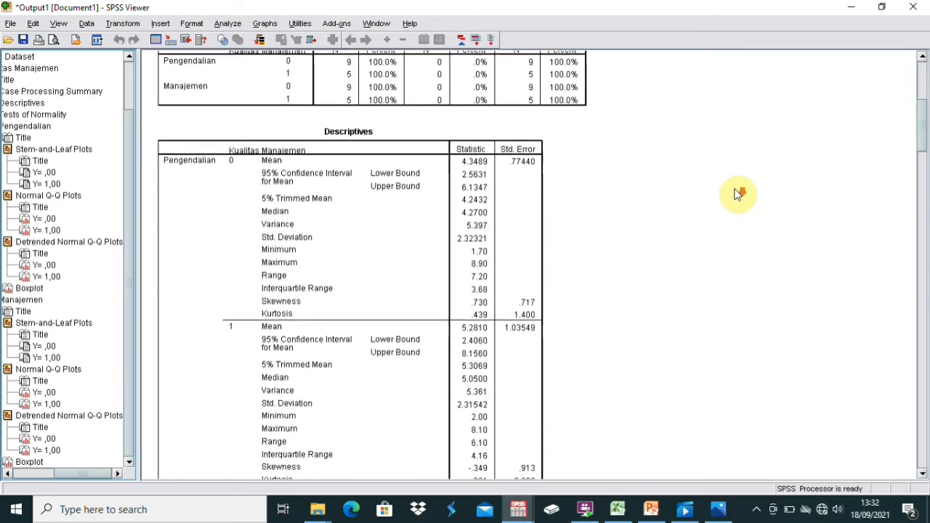
pyautogui.scroll(-1, 737, 194)
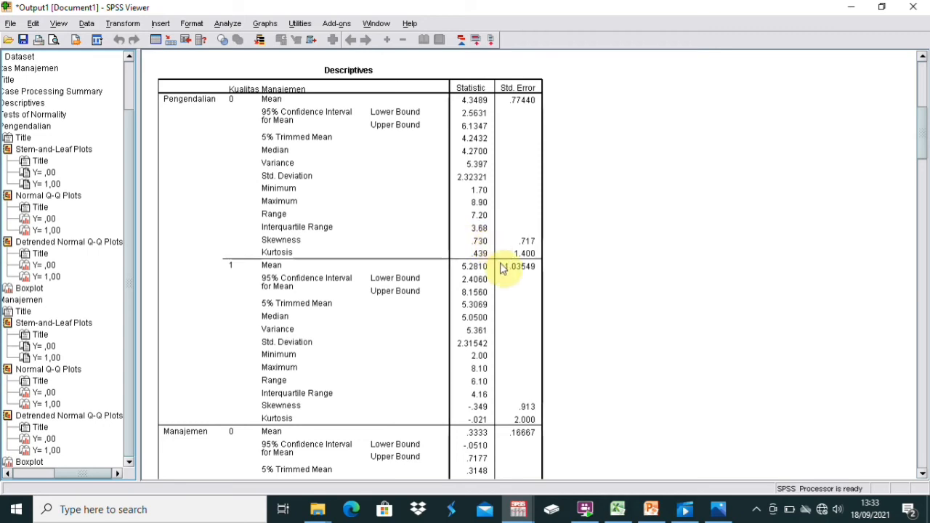
pyautogui.scroll(-5, 443, 271)
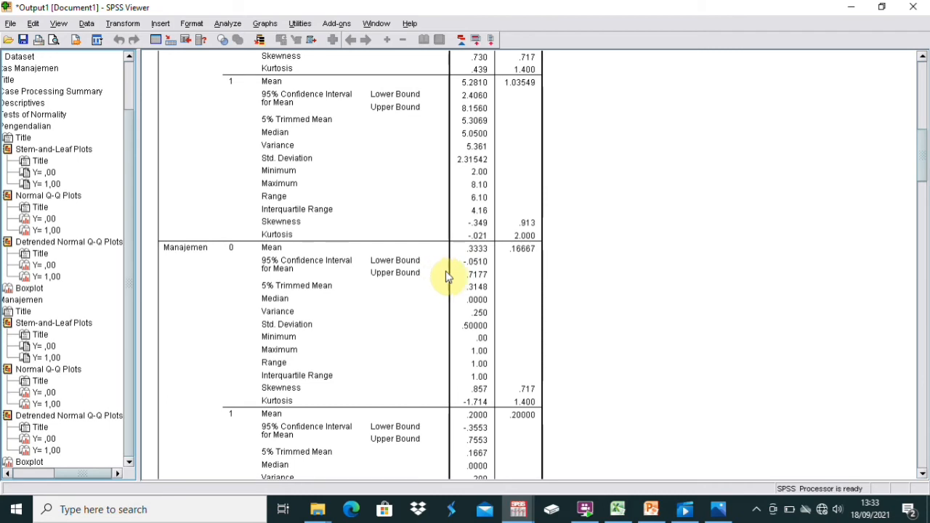
pyautogui.scroll(-5, 511, 266)
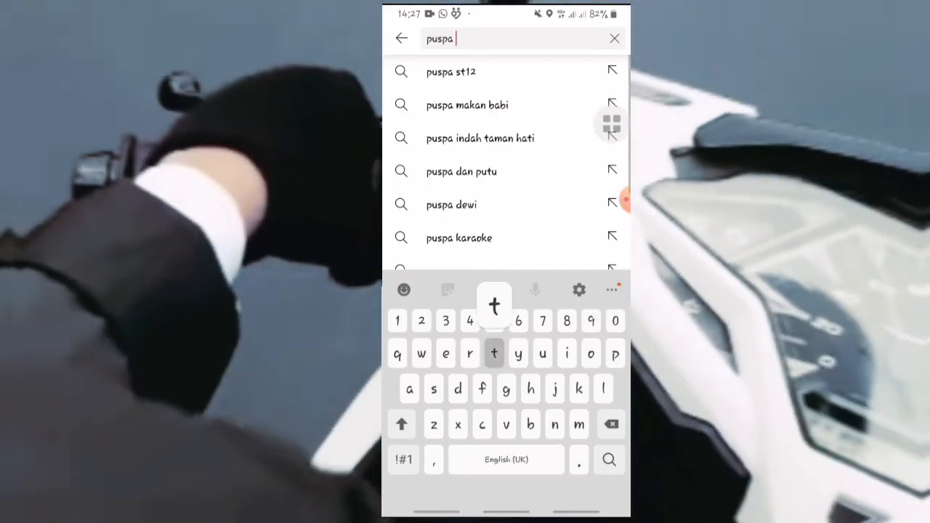
# - In the YouTube mobile app, search for the channel owner's full name and open the matching channel
pyautogui.write('tria kania')
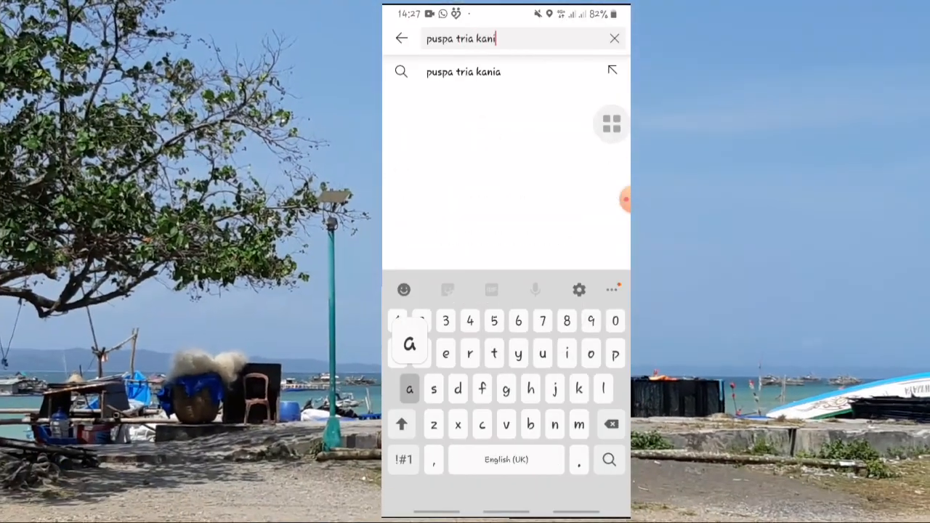
pyautogui.press('Return')
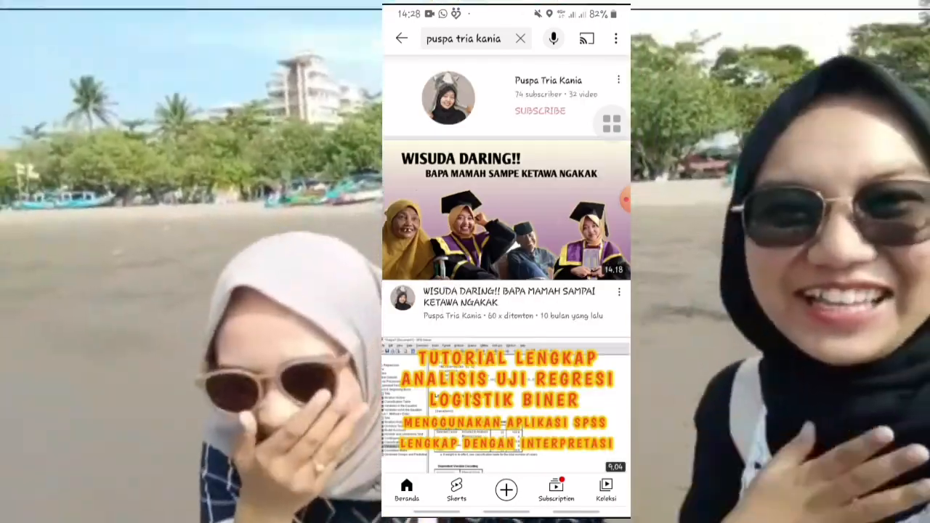
pyautogui.click(449, 98)
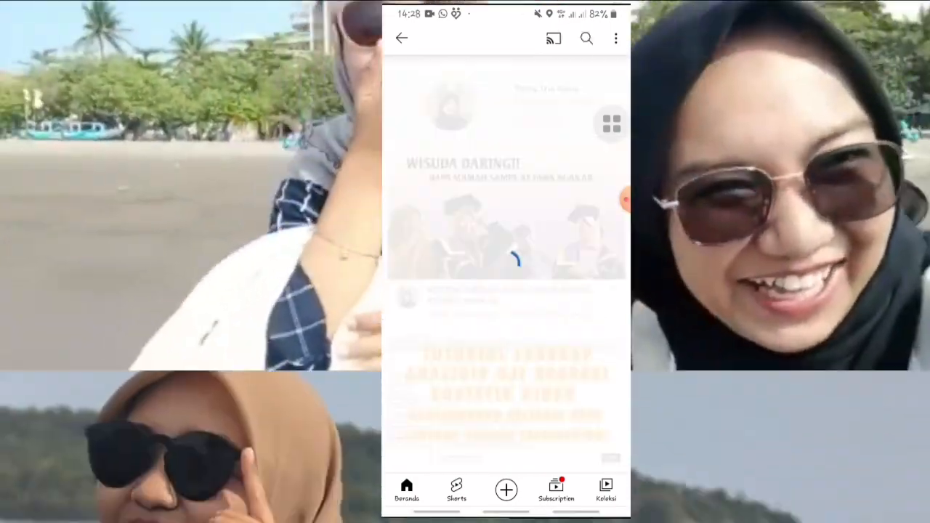